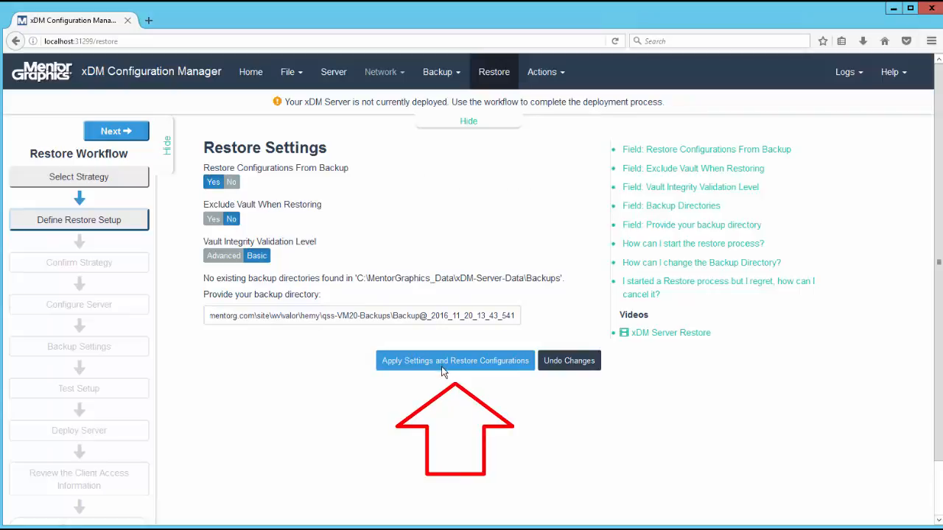
- Apply the restore settings with configurations restored from the backup directory and confirm the Advanced distributed deployment strategy with a remote master vault
click(443, 362)
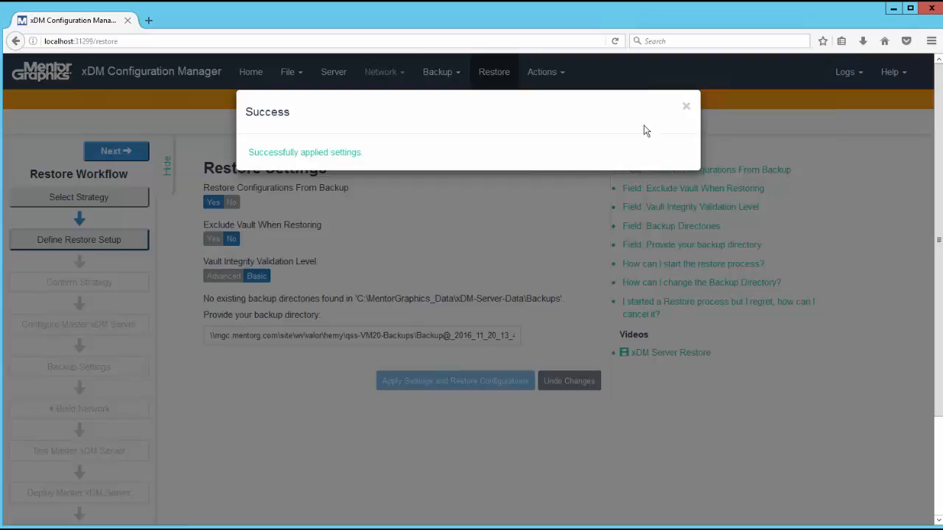
click(687, 108)
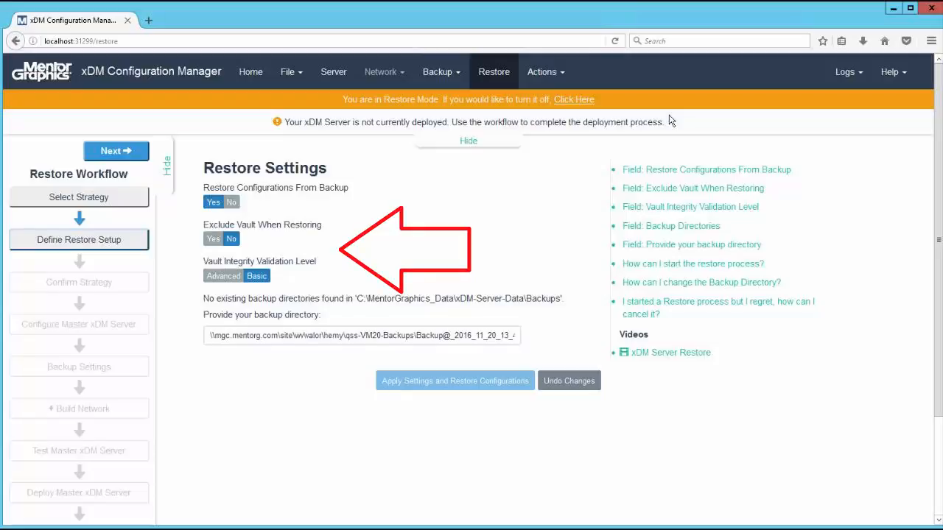
click(136, 151)
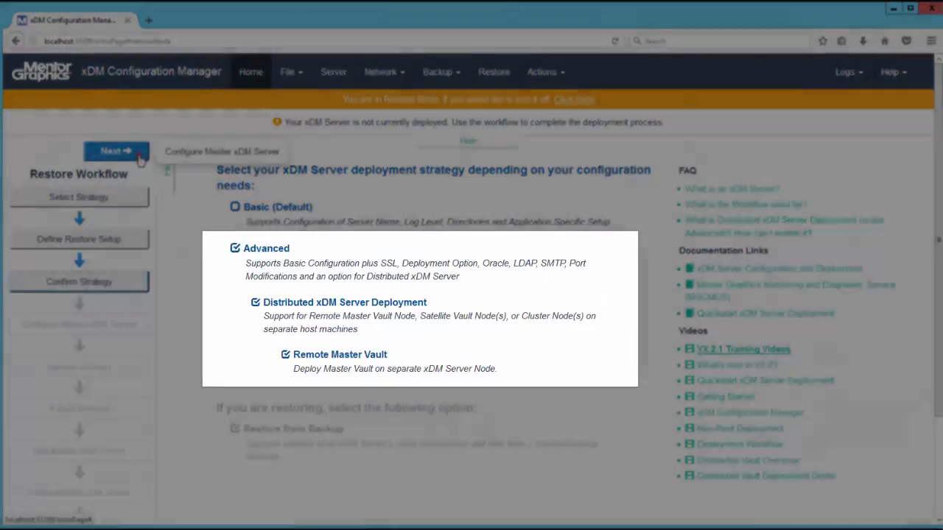
click(139, 156)
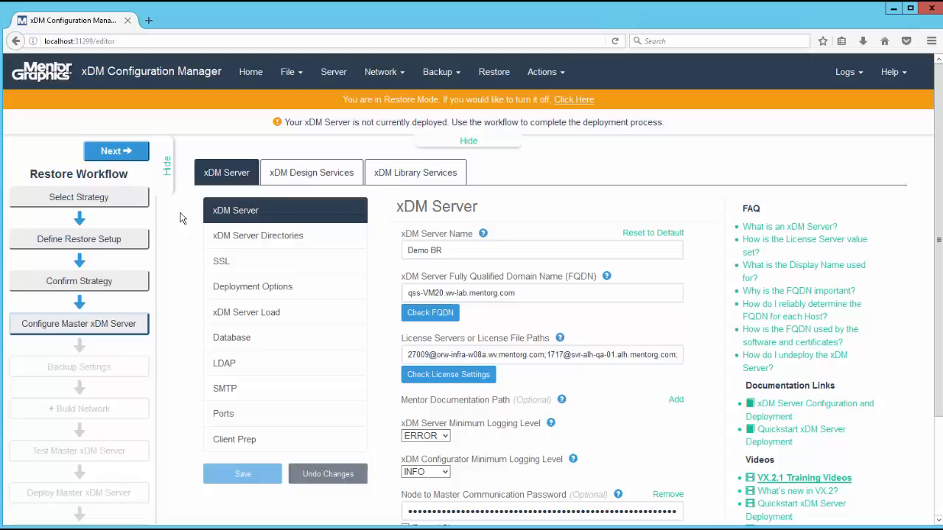
- Accept the master xDM Server configuration and save the qss-VM20-Backups network folder as the backup base location
click(113, 159)
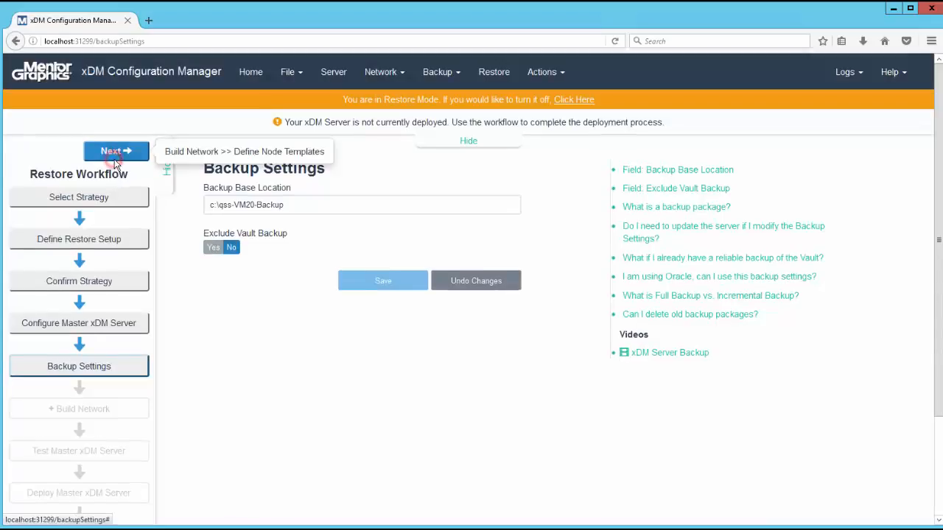
drag(292, 203, 206, 223)
text(\\mgc.mentorg.com\site\wv\valor\hemy\qss-VM20-Backups)
click(358, 280)
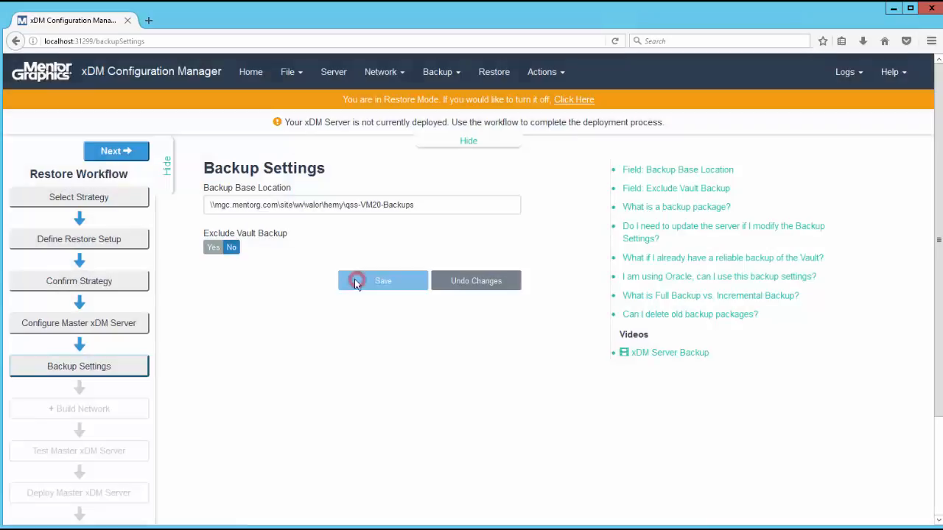
- Advance to the node template definitions and open the Default Linux and myTemplate templates for review
click(103, 150)
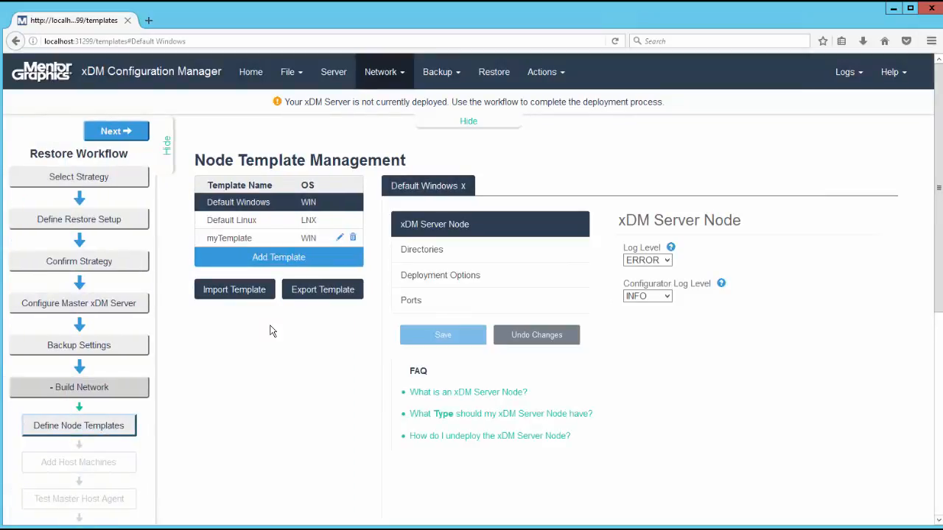
click(250, 242)
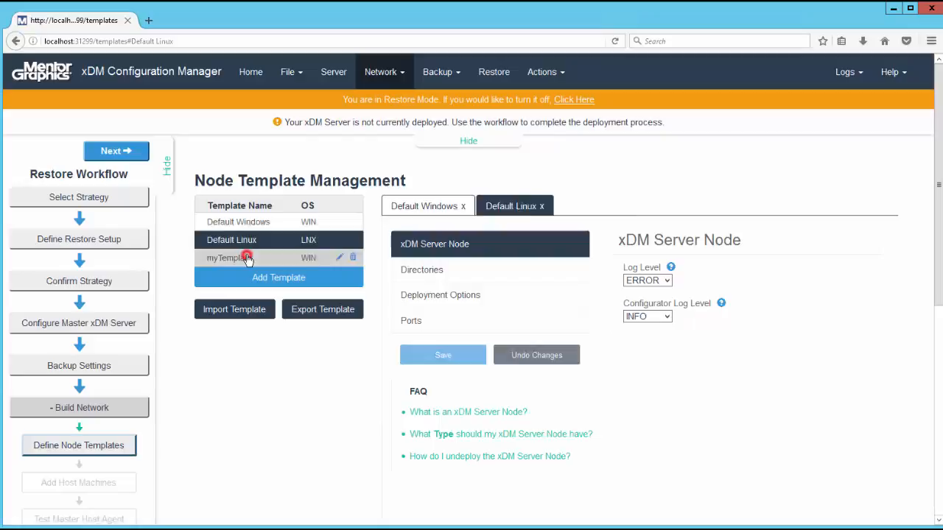
click(247, 258)
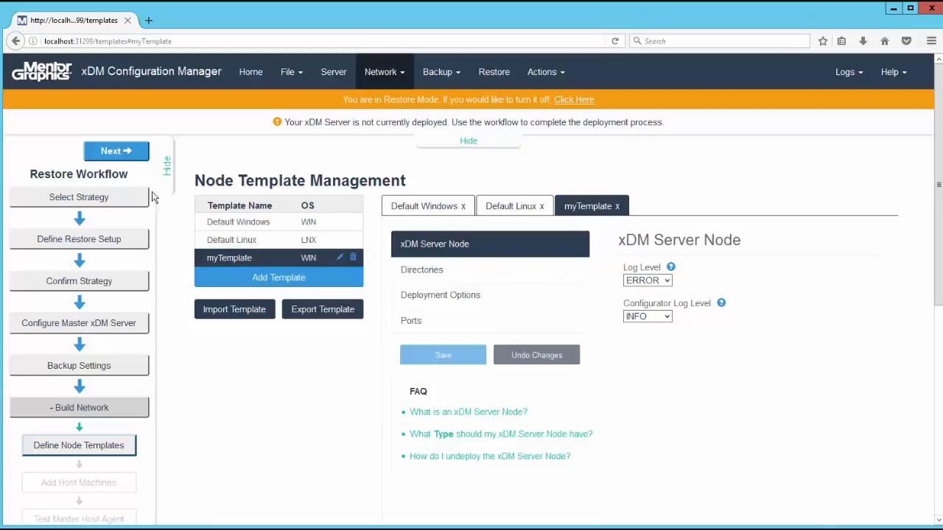
- Advance to the host machines, assign myTemplate to the Master-Vault node, check its SSL settings and save the node
click(132, 153)
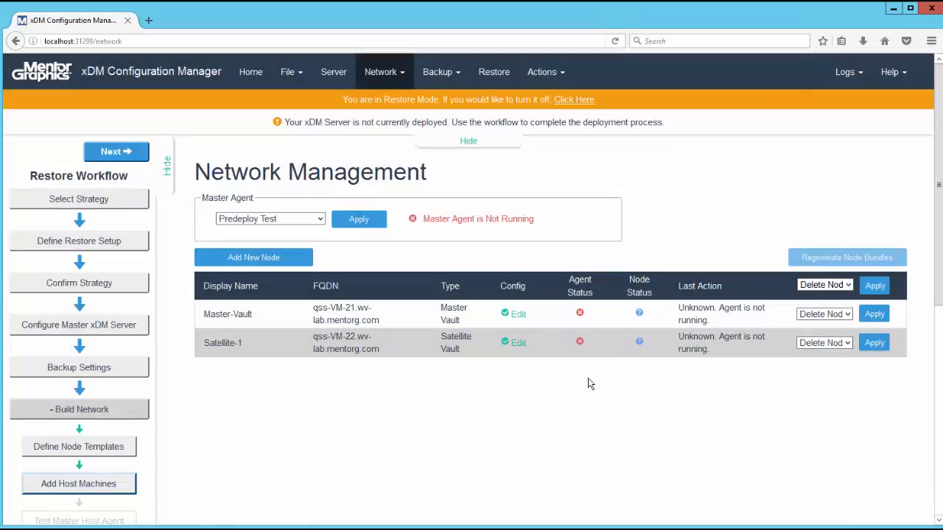
click(517, 315)
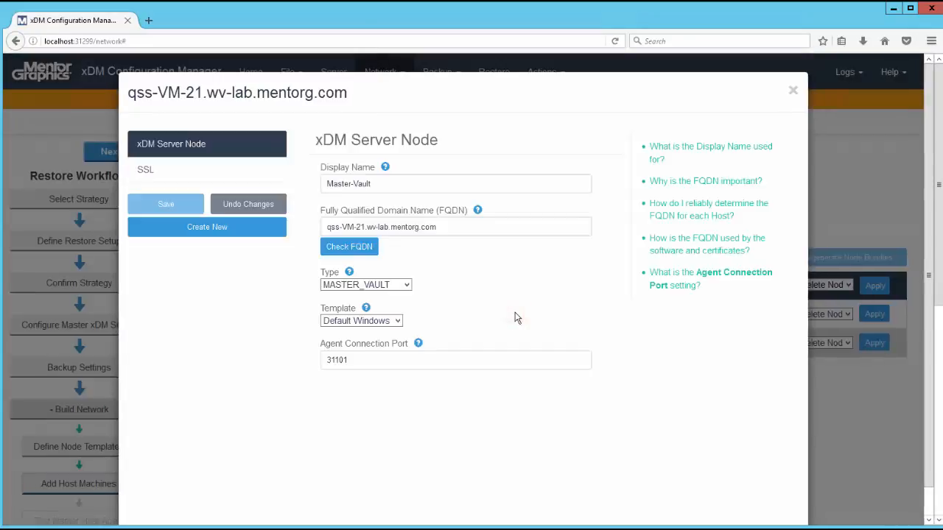
click(398, 321)
click(371, 355)
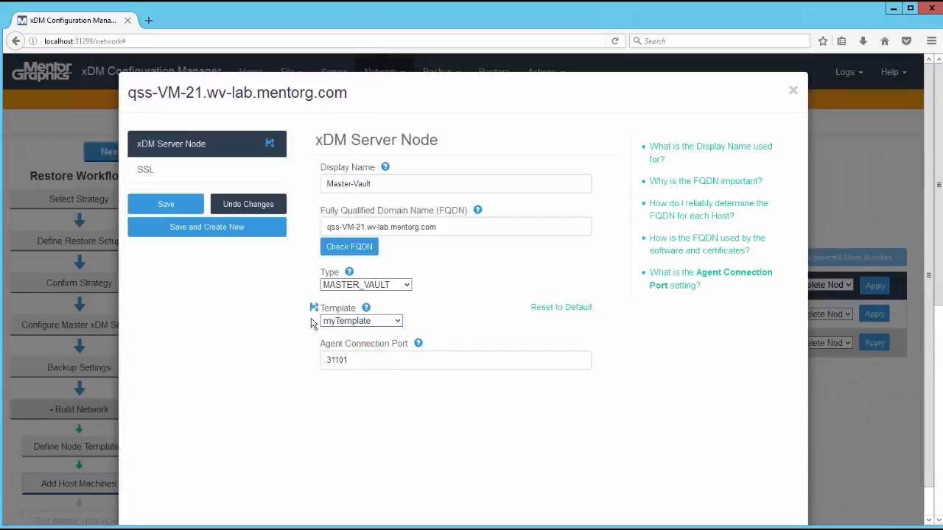
click(175, 178)
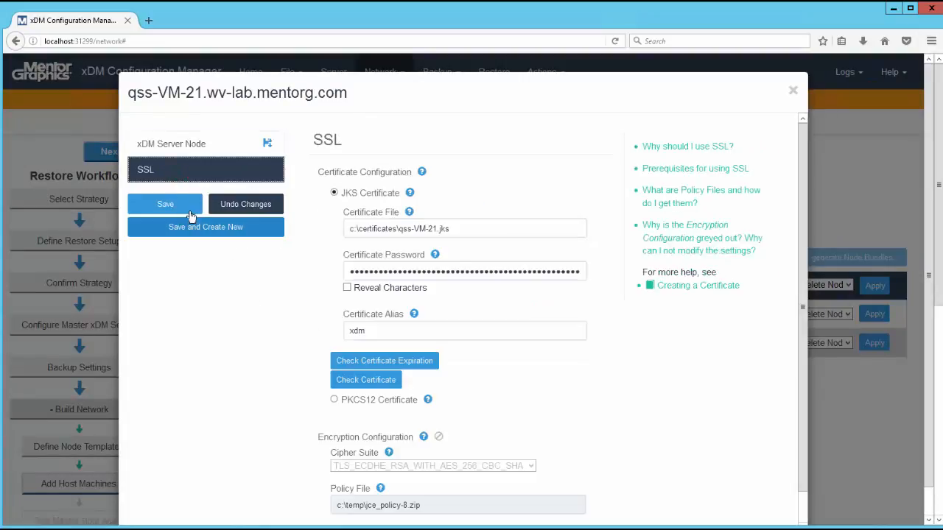
click(190, 209)
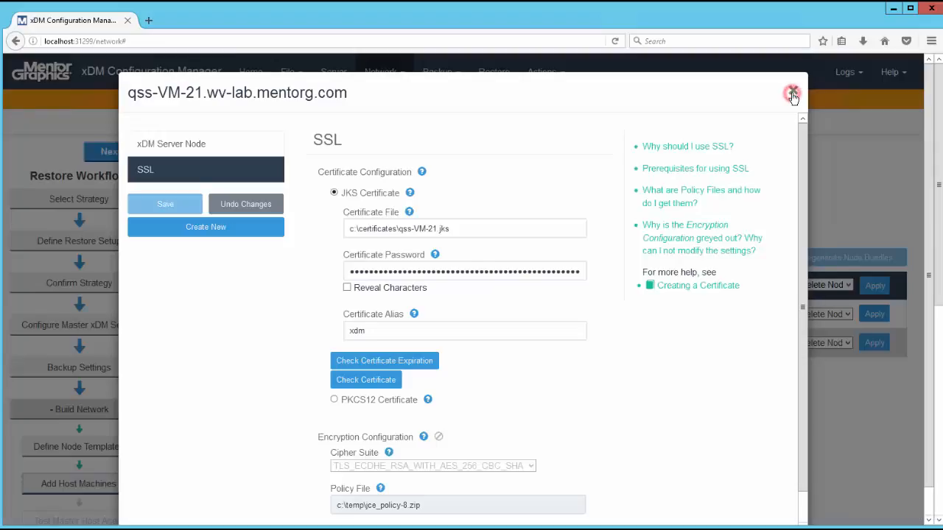
click(793, 92)
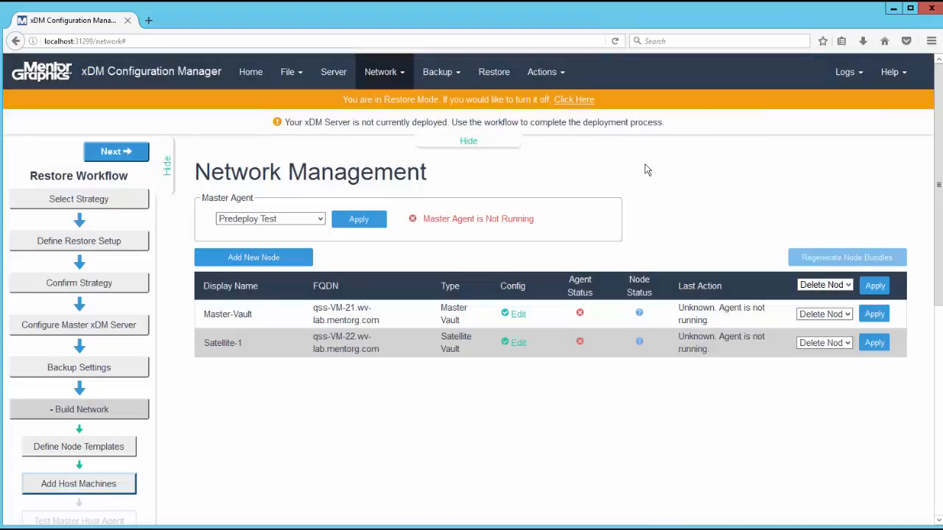
- Run the master host agent's pre-deployment tests, and deploy the master and node host agents
click(140, 153)
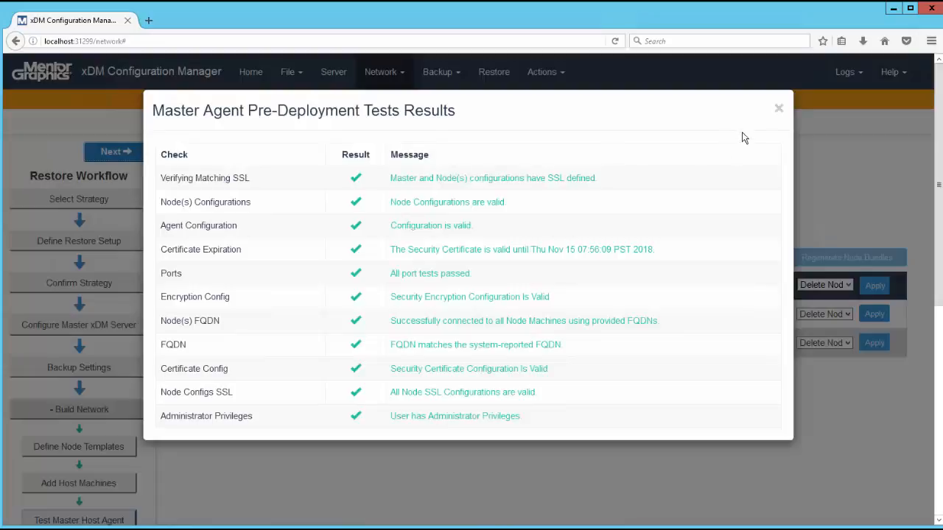
click(778, 109)
click(109, 153)
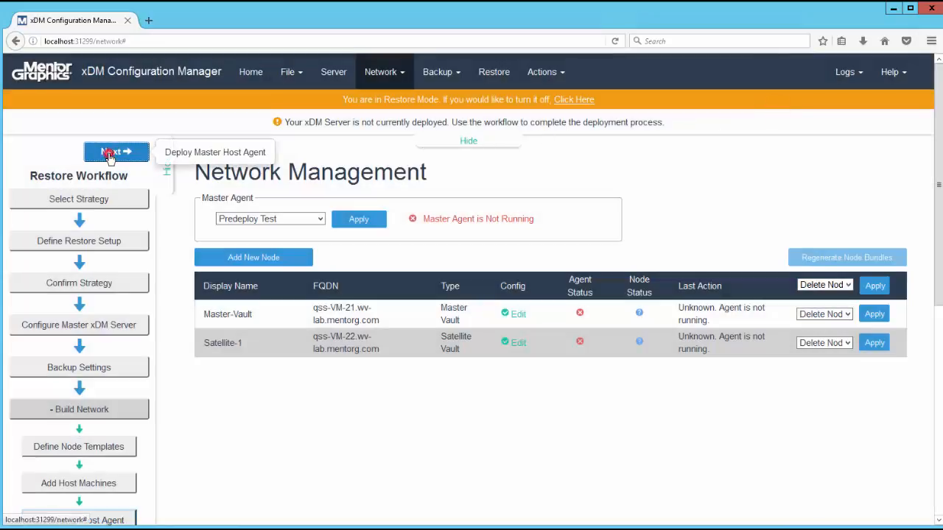
click(561, 212)
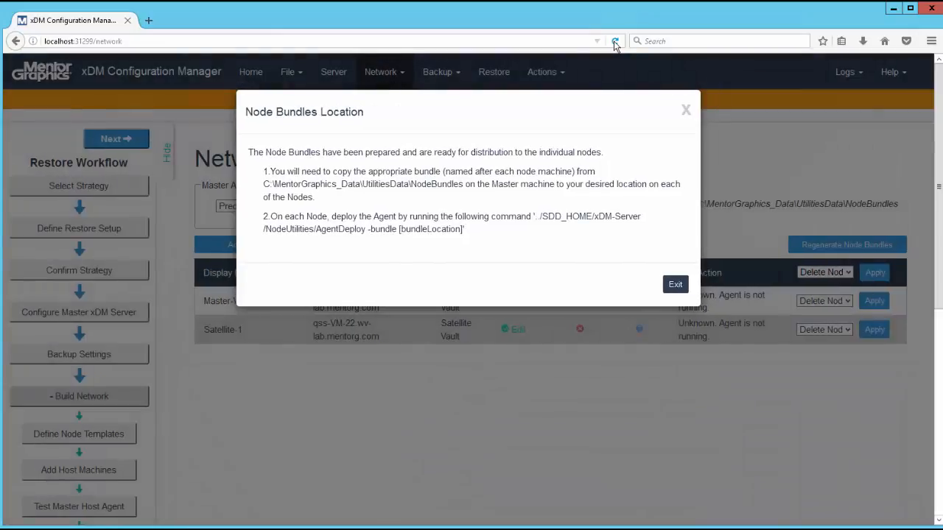
click(677, 285)
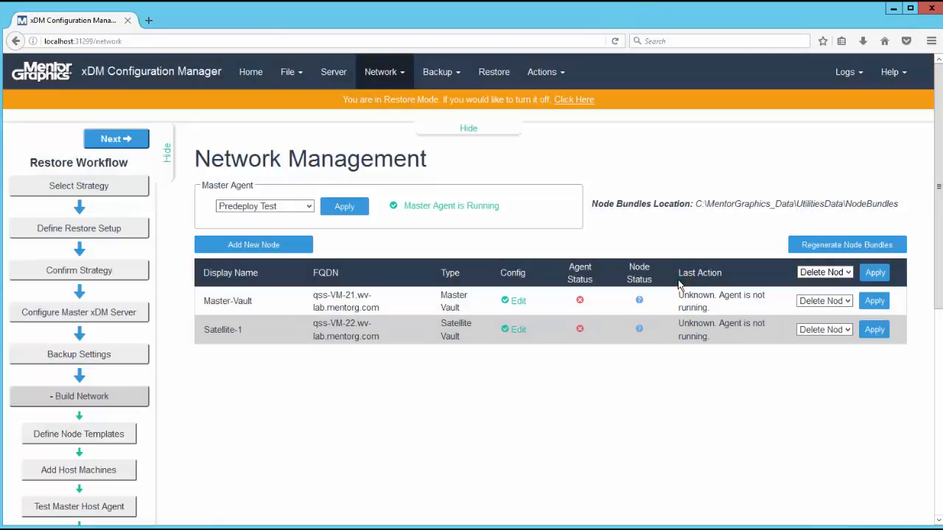
click(129, 139)
click(130, 141)
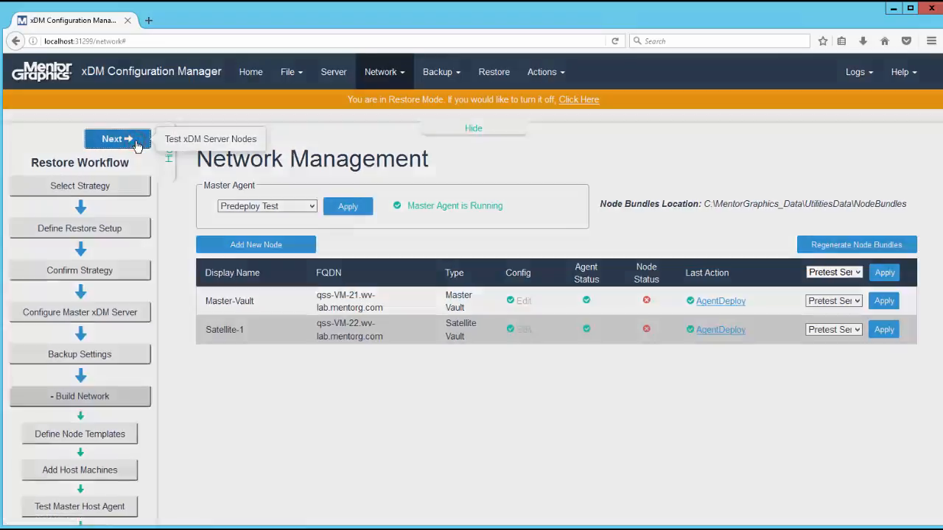
- Pretest the xDM Server nodes qss-VM-21 and qss-VM-22 and deploy the server on both
click(132, 141)
click(655, 234)
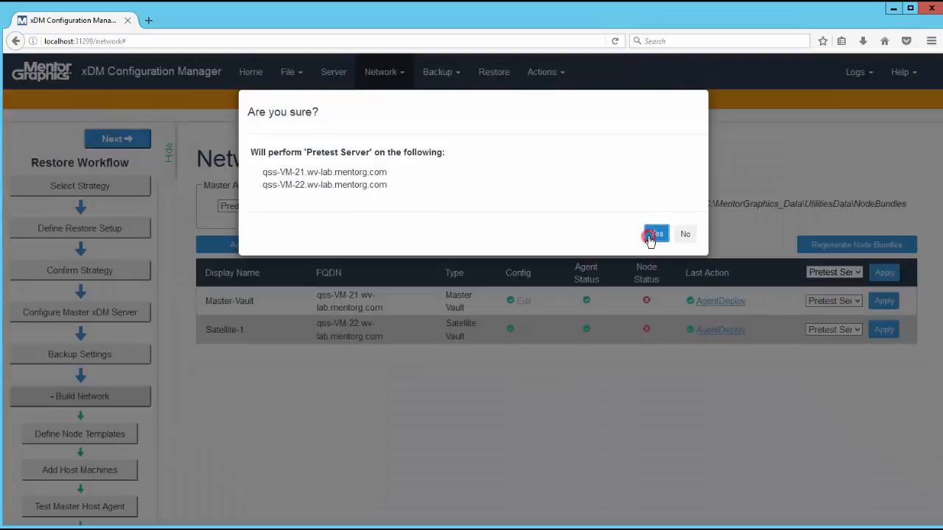
click(400, 154)
click(779, 109)
click(129, 140)
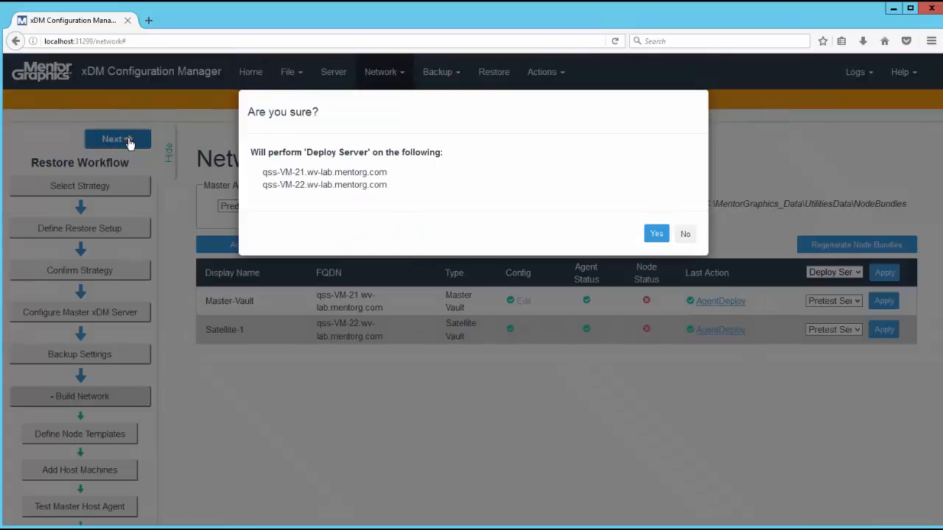
click(652, 234)
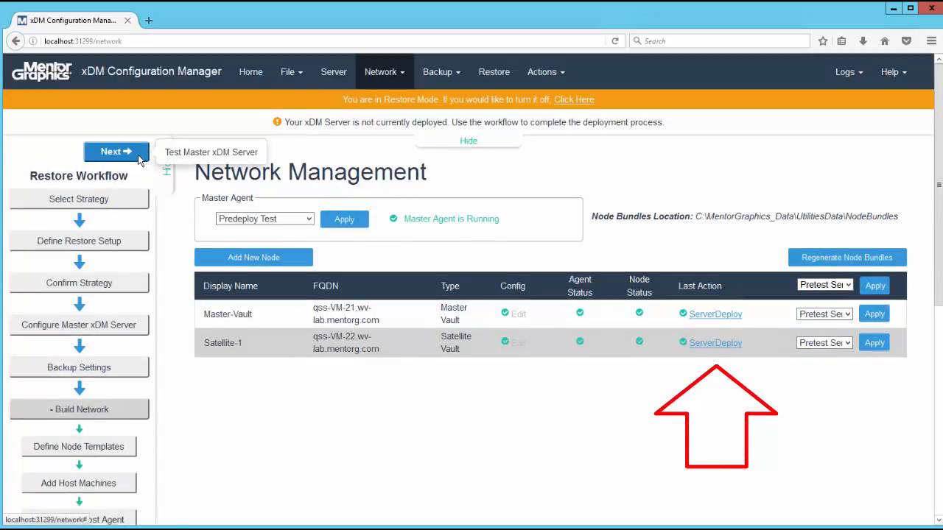
- Run the master xDM Server pre-checks and deploy the master xDM Server
click(138, 156)
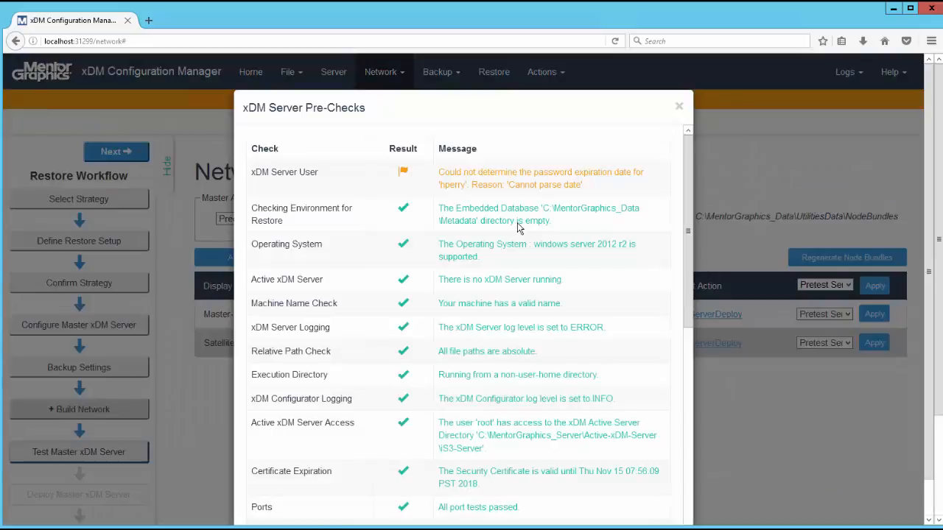
click(678, 106)
click(131, 151)
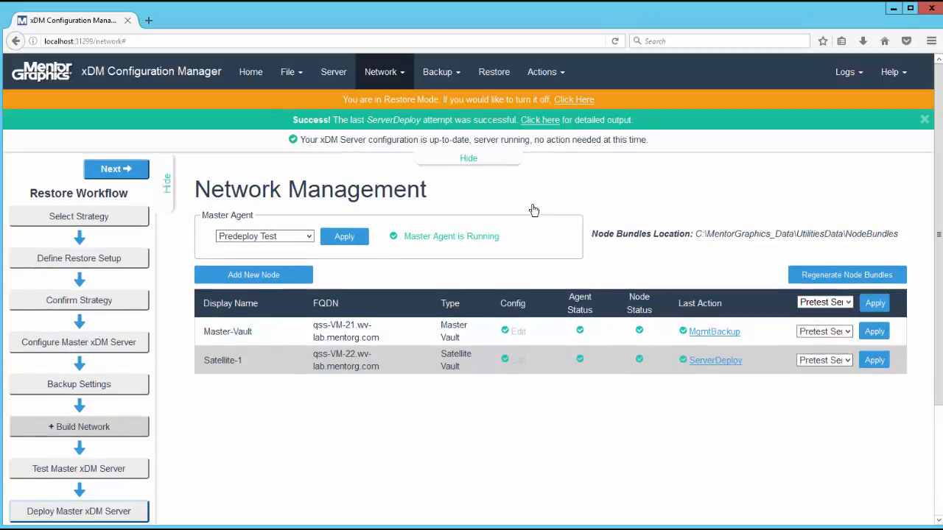
- Review the client access information and open the Nov 20 17:32:00 PST 2016 Data Analyzer report from the xDM Server Diagnostics dashboard
click(132, 171)
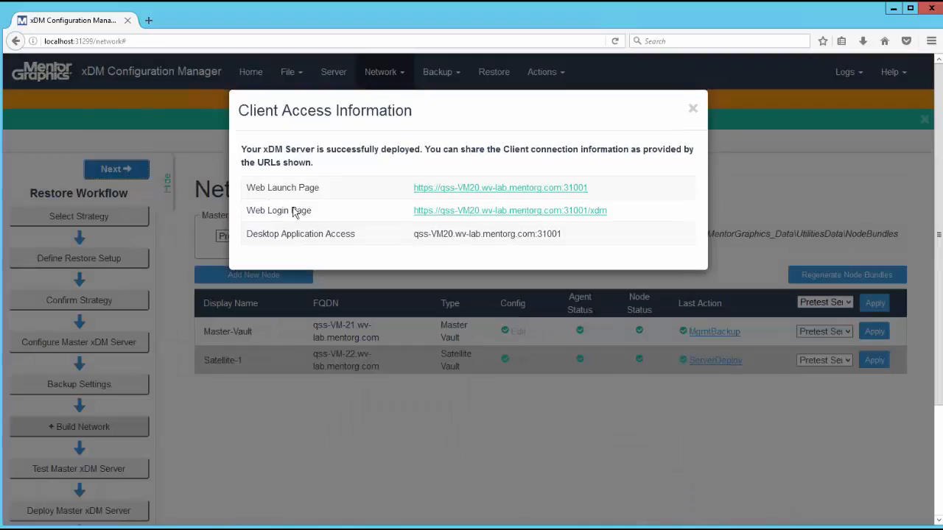
click(693, 108)
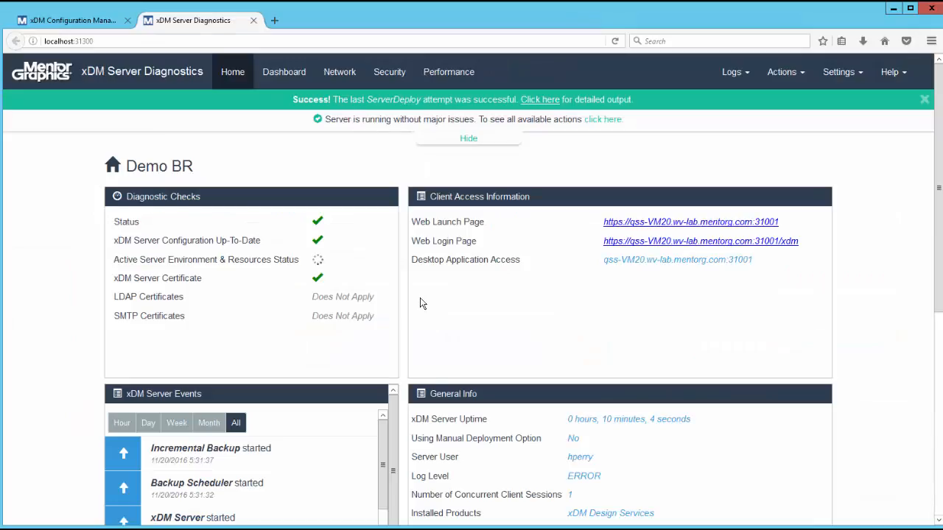
click(289, 73)
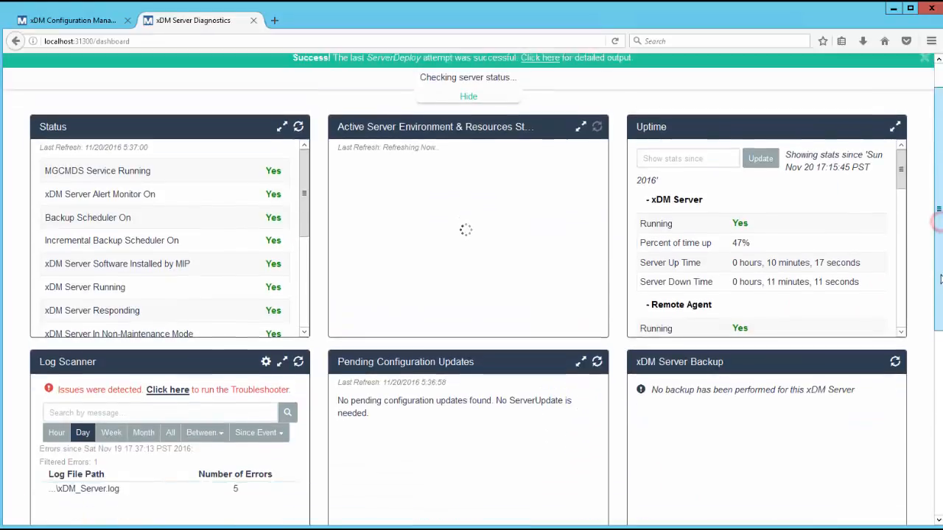
scroll(933, 343, down, 5)
scroll(924, 418, down, 2)
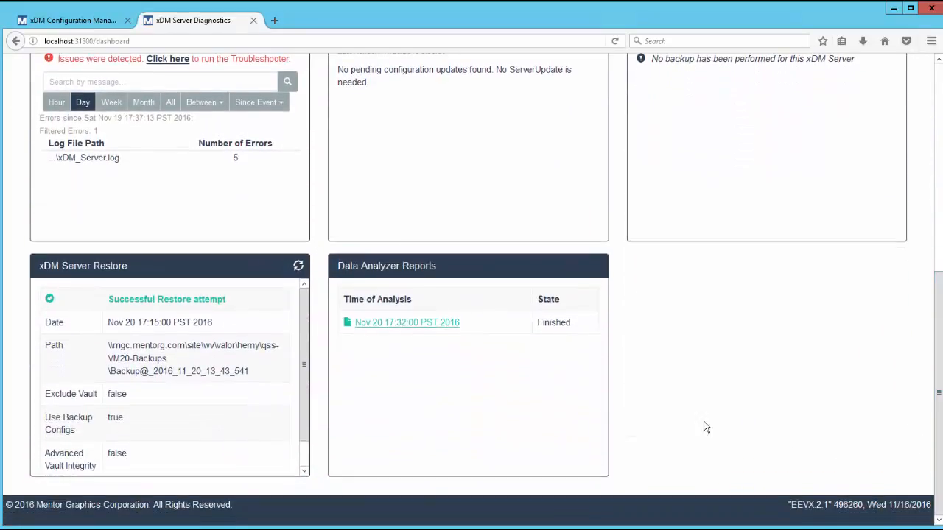
click(406, 326)
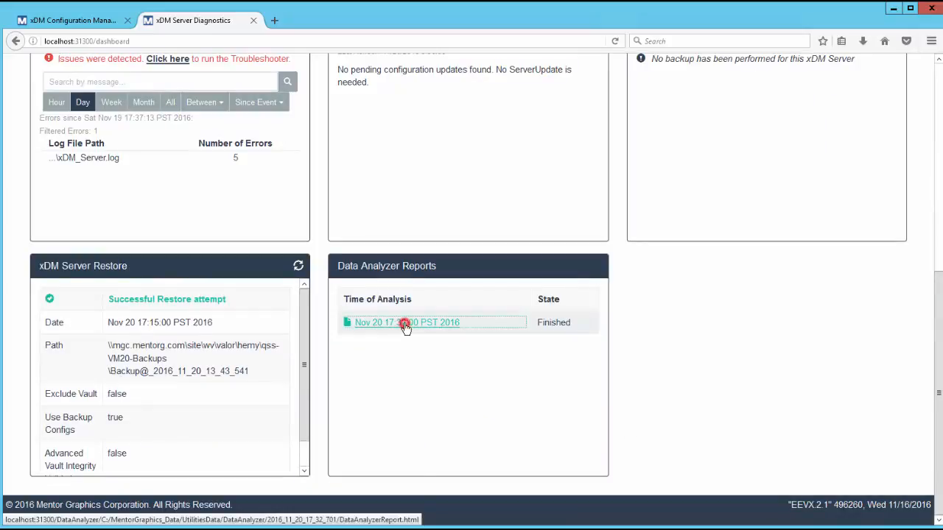